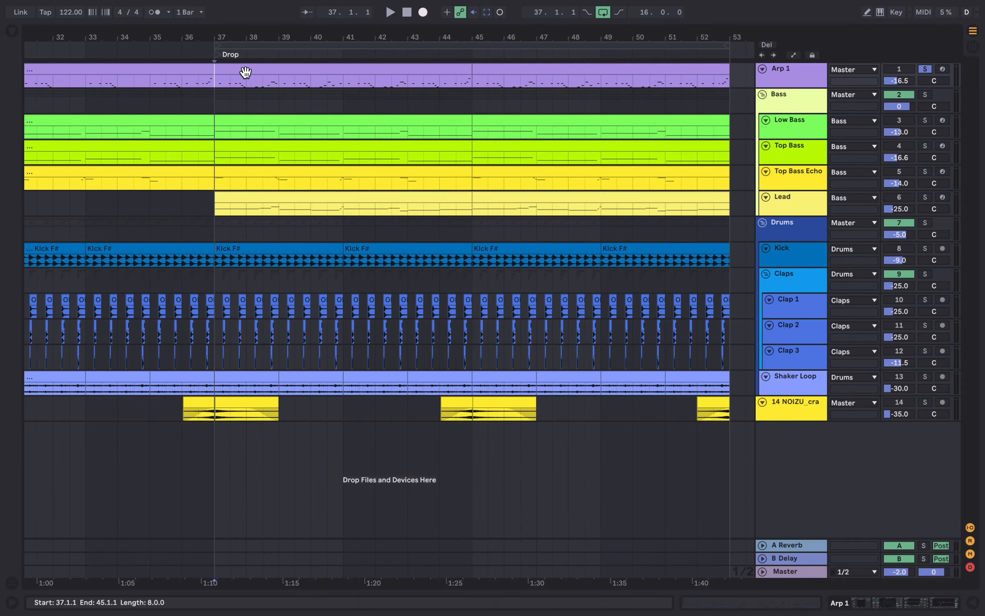
Open the Arp 1 clip at the drop, transpose its F#5 and G#5 notes before bar 1 down an octave, and play it
double_click(245, 71)
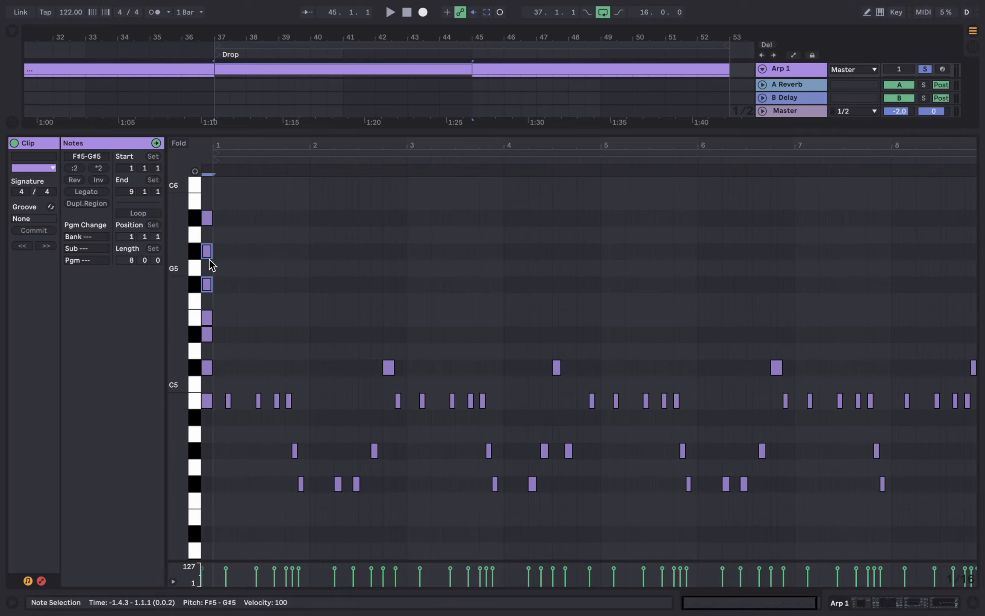
left_click(224, 296)
left_click_drag(223, 297, 203, 254)
key("shift+Down")
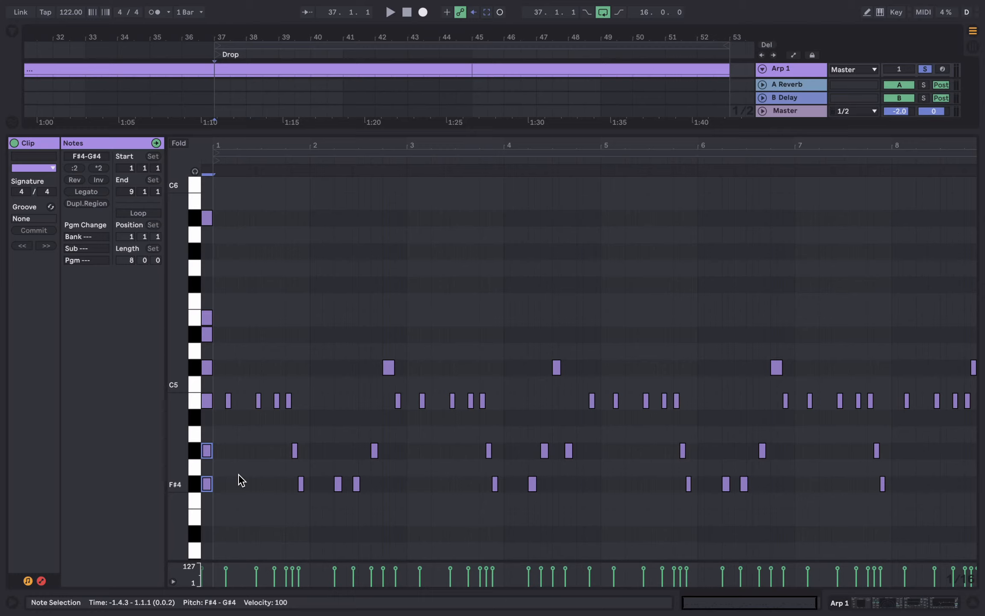
key("space")
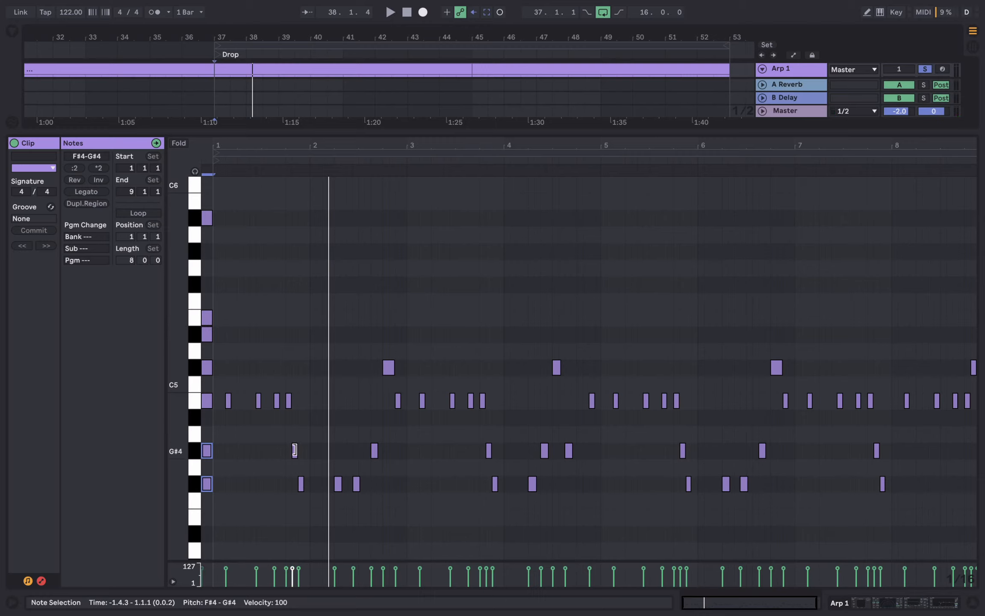
Lower the F#4 note at 1.4.3 in the arp clip to E4 and play back the change
key("space")
left_click_drag(301, 483, 295, 517)
key("space")
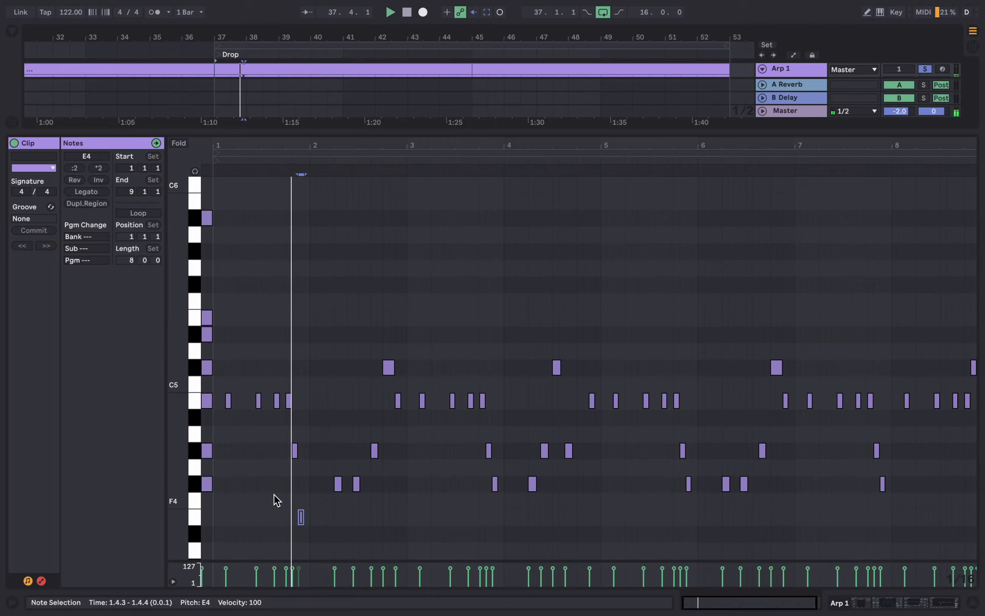
key("space")
Move the E4 note at the end of bar 1 back up to F#4
left_click(294, 451)
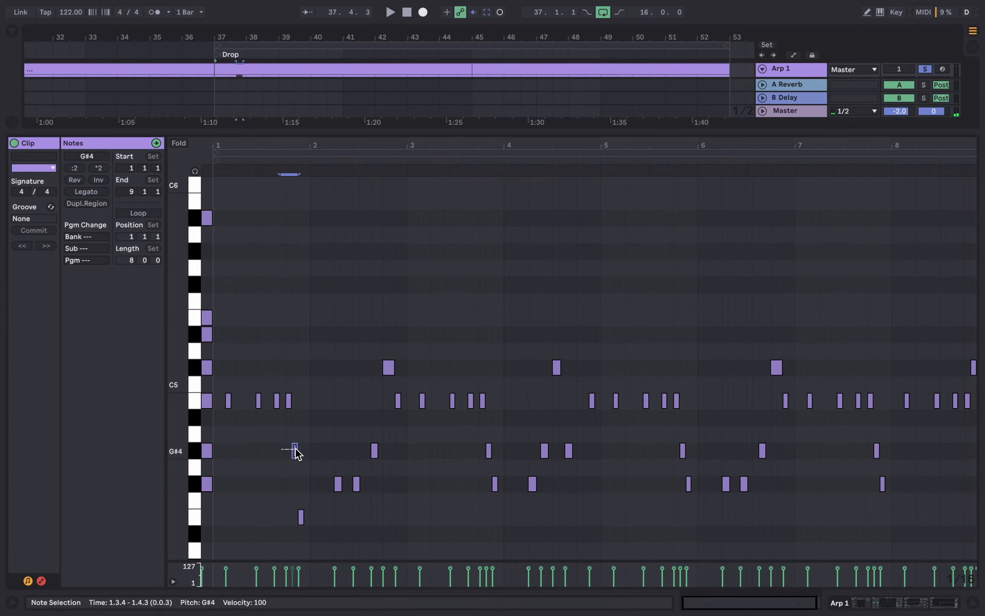
left_click_drag(283, 513, 340, 512)
key("Up")
key("Up")
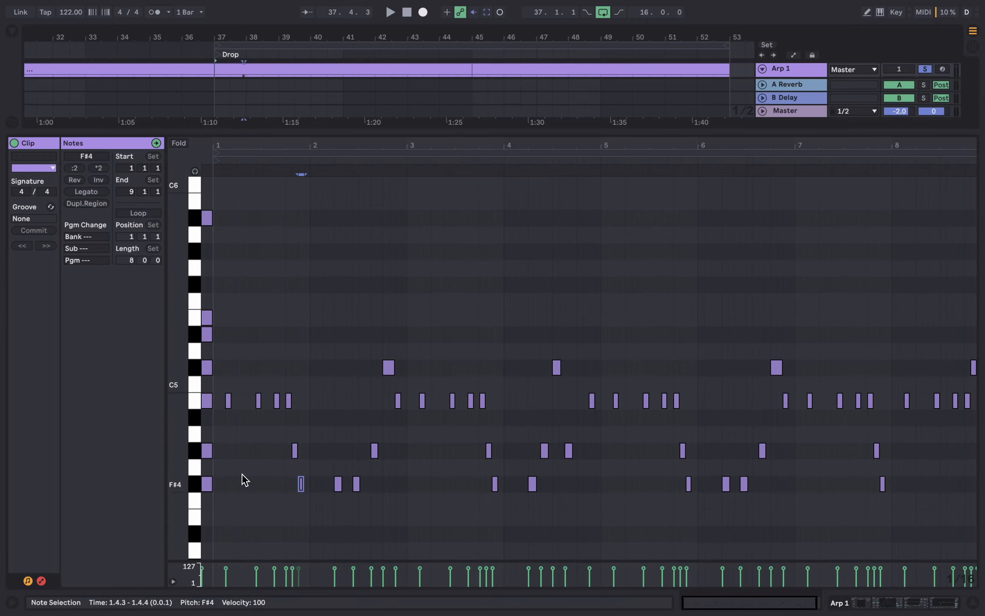
left_click_drag(247, 448, 318, 487)
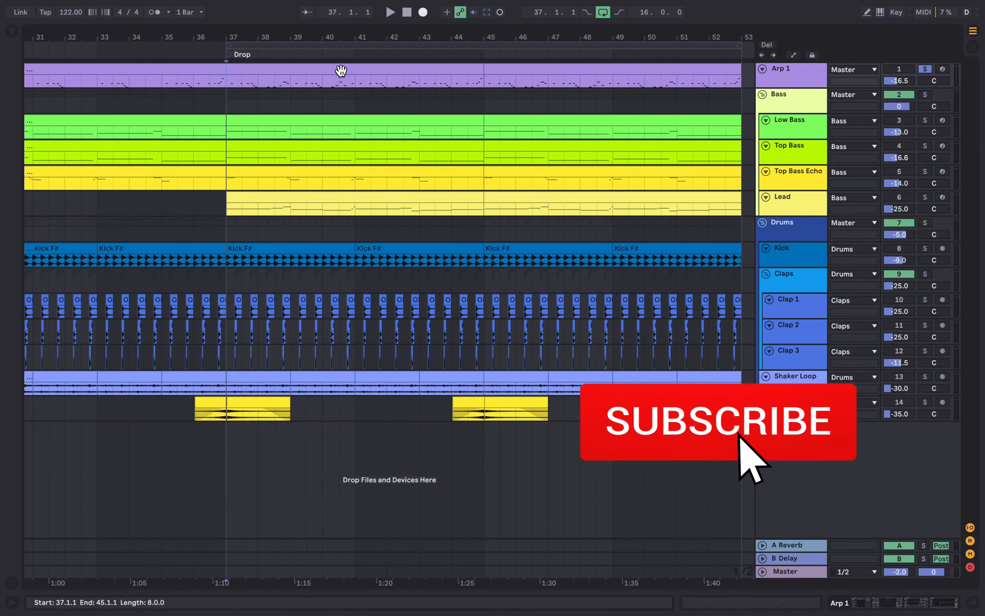
Open the Diva synth on the Arp 1 track and examine its filter cutoff and oscillator 2 volume
double_click(787, 82)
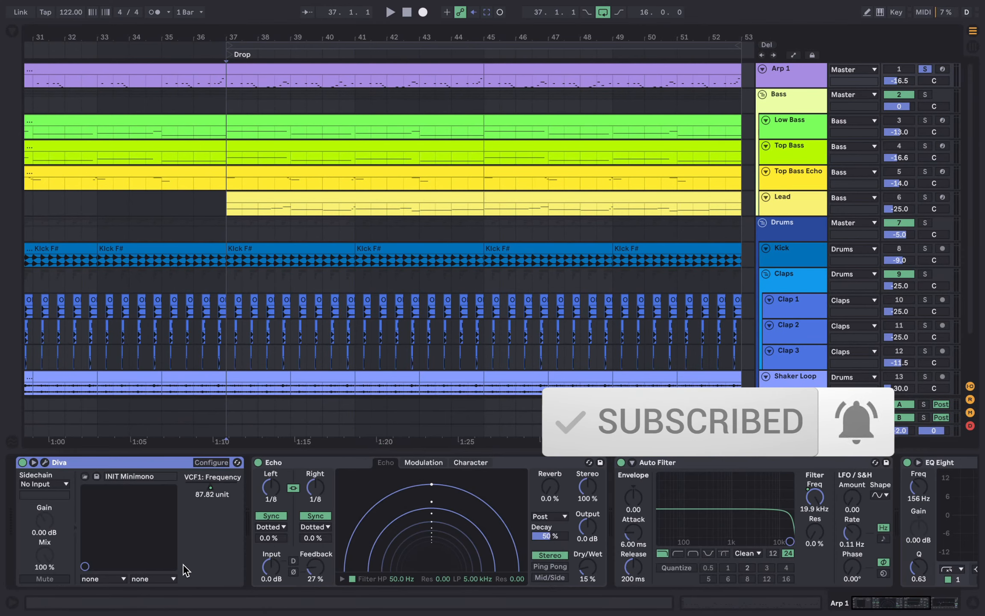
left_click(44, 462)
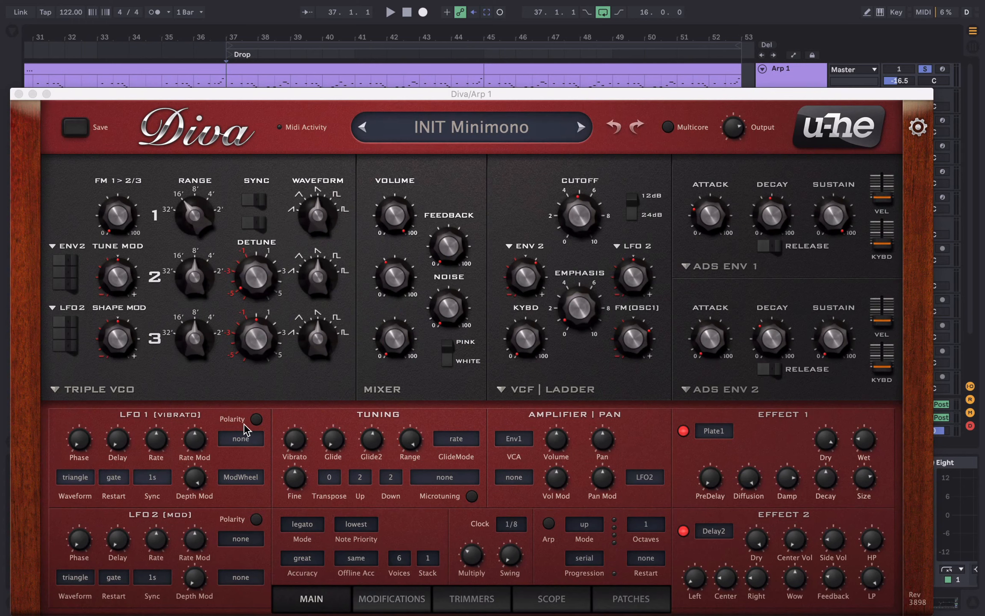
left_click(577, 209)
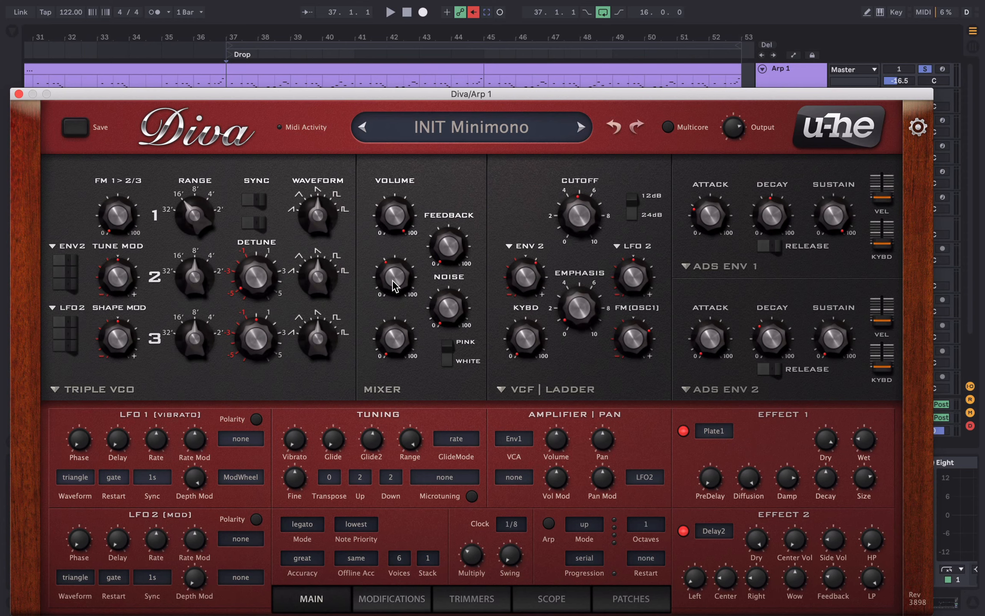
mouse_move(393, 281)
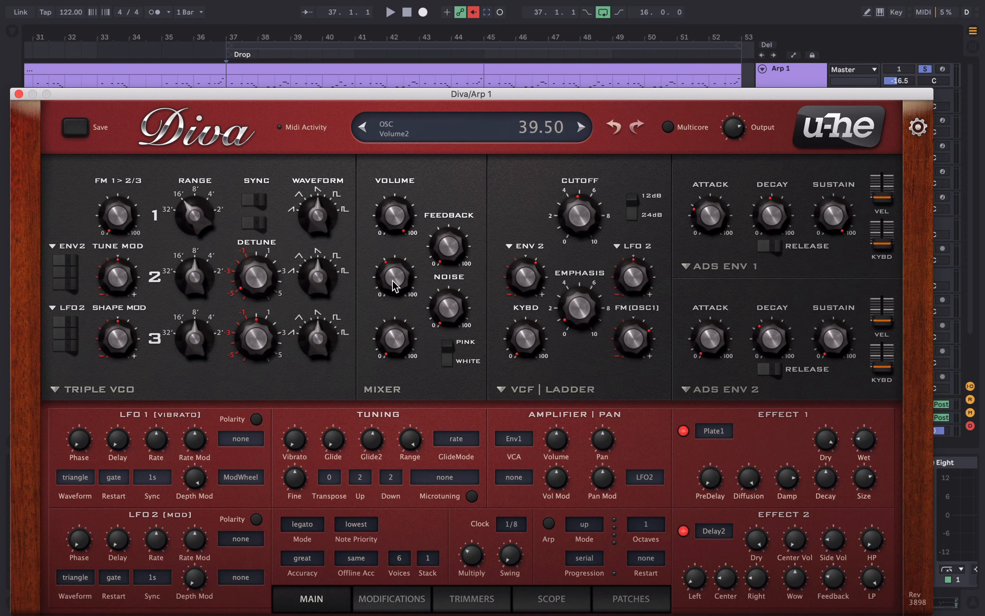
left_click(393, 280)
left_click(393, 280)
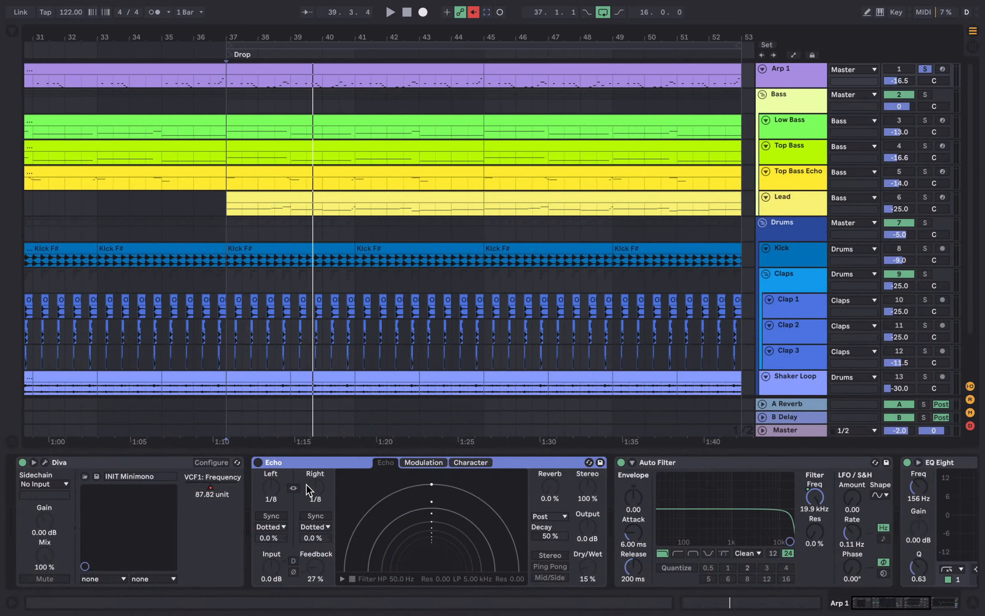
Play the loop and switch on Diva's Plate1 and Delay2 effects, closing the synth window when done
scroll(306, 483, "right", 5)
scroll(306, 483, "left", 5)
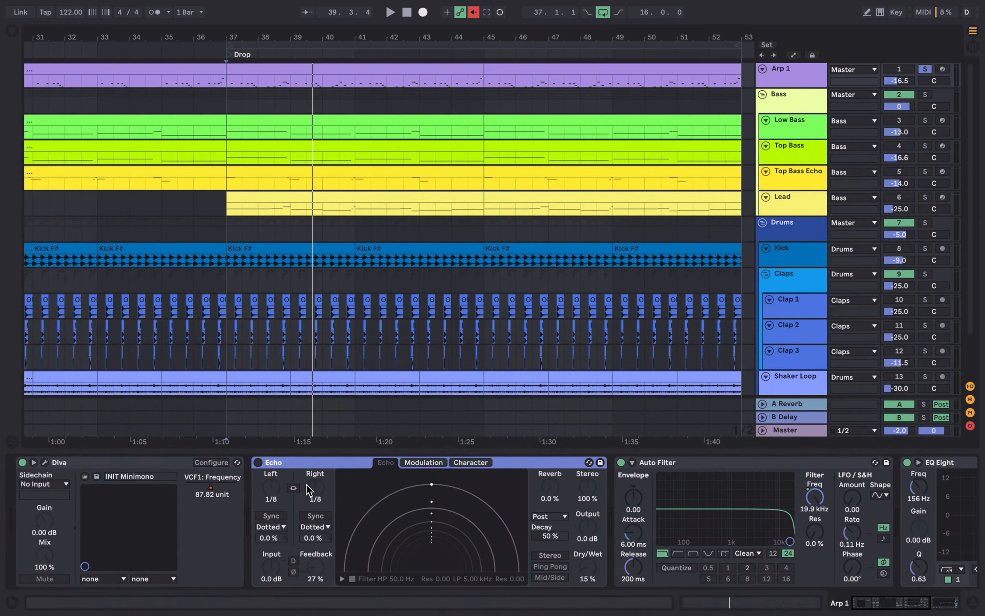
left_click(45, 462)
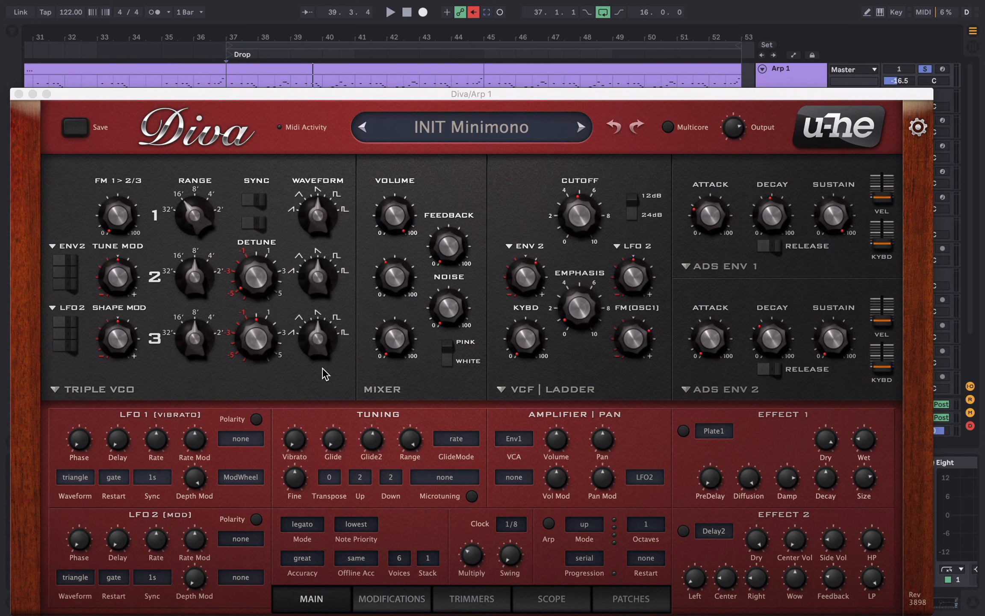
key("space")
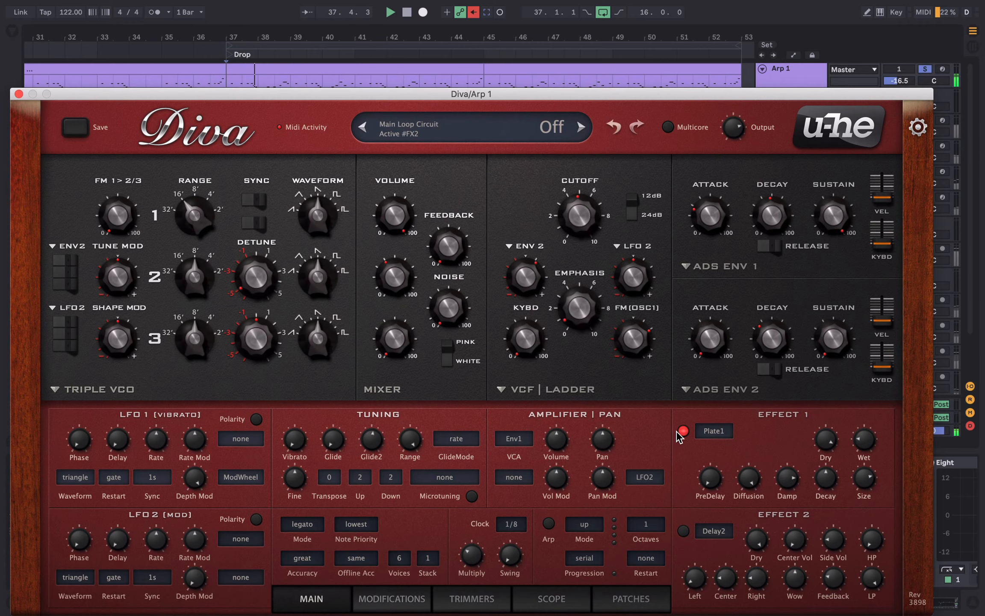
left_click(683, 530)
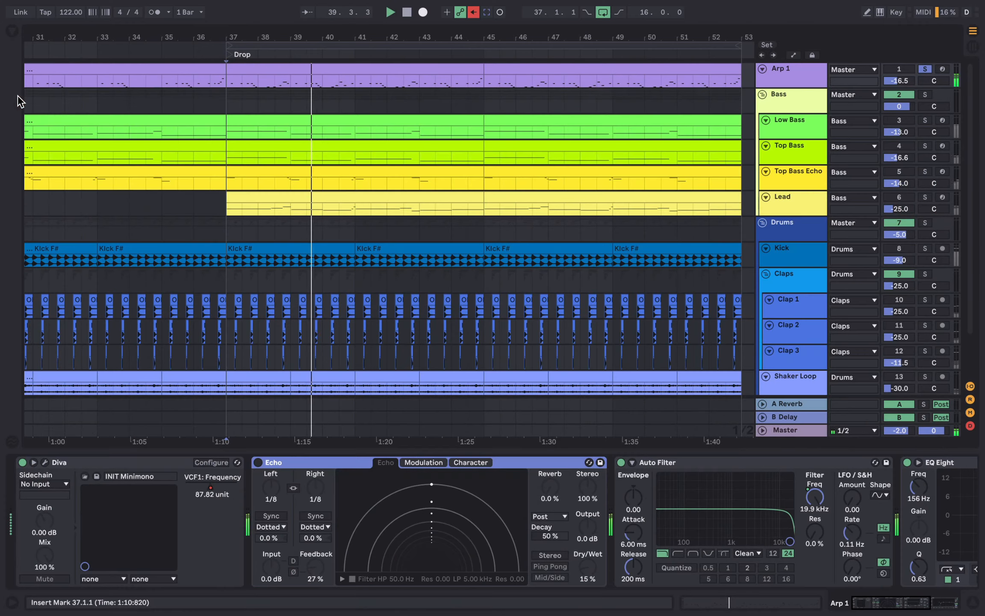
left_click(19, 93)
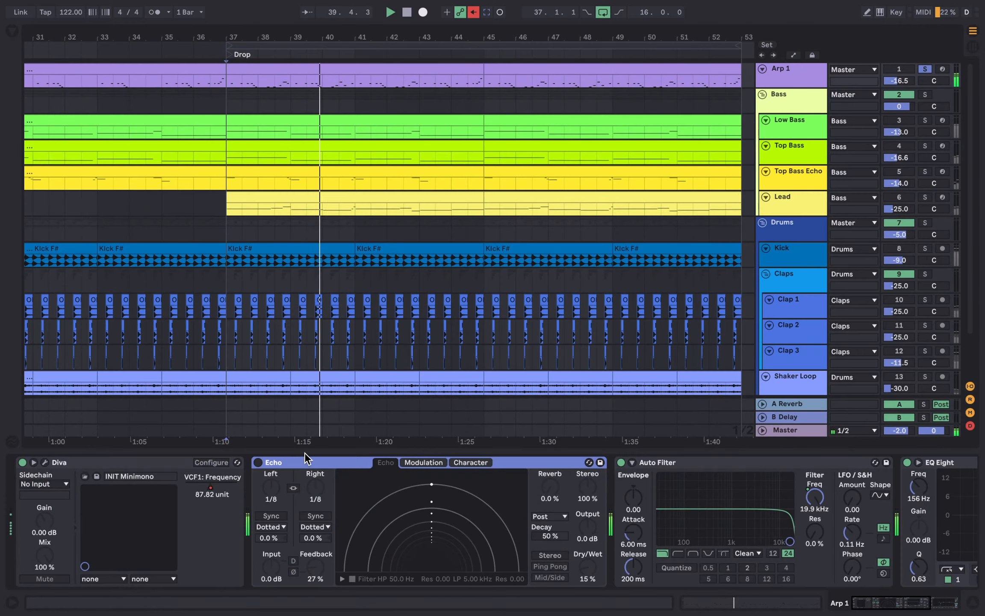
Turn on the Arp 1 track's Echo, switching its mode to Ping Pong and back to Stereo
left_click(258, 462)
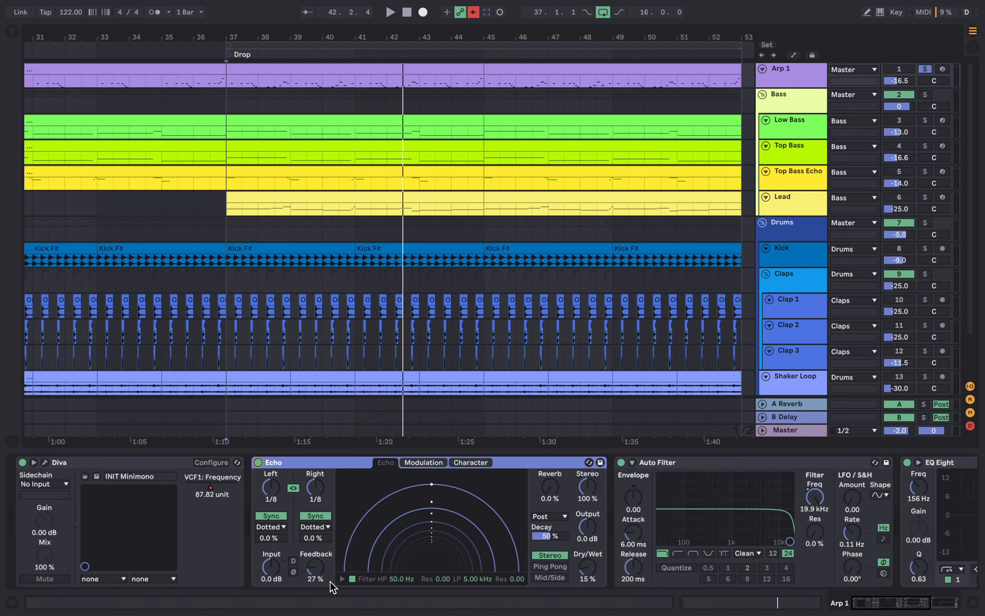
left_click(551, 566)
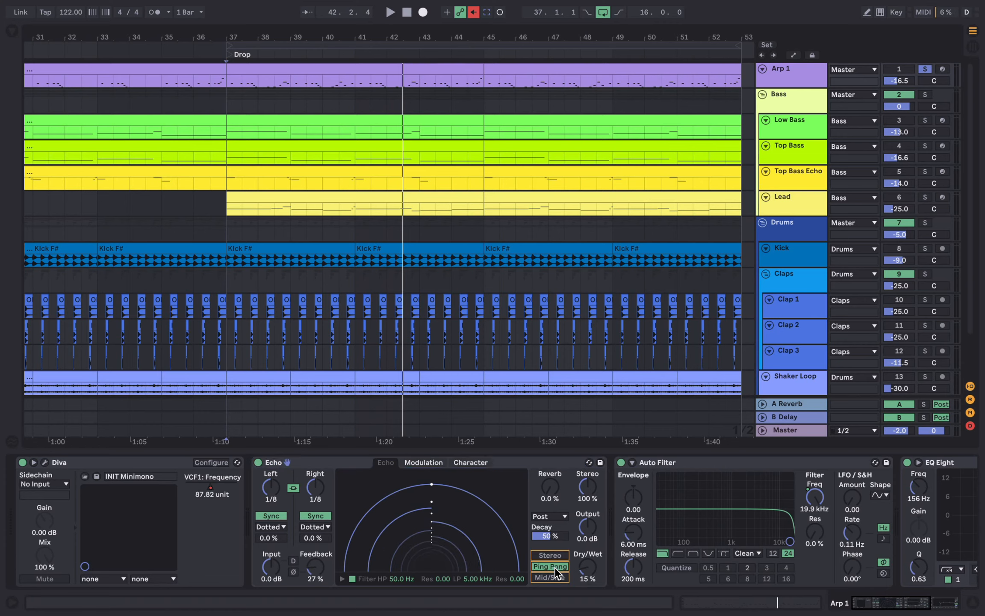
left_click(551, 555)
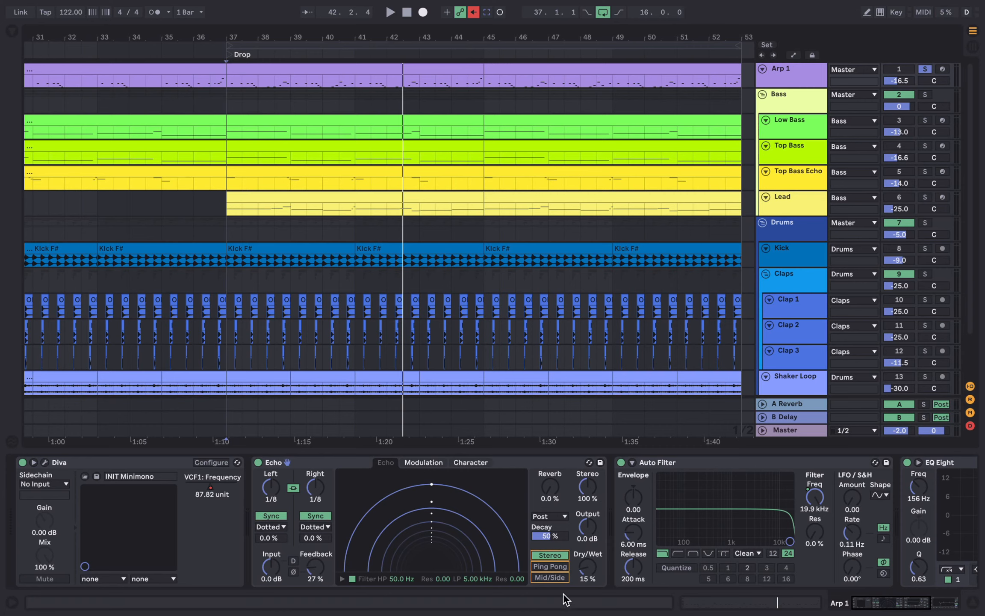
Examine the Auto Filter frequency automation of Arp 1 across the build and the rest of its device chain
left_click(701, 462)
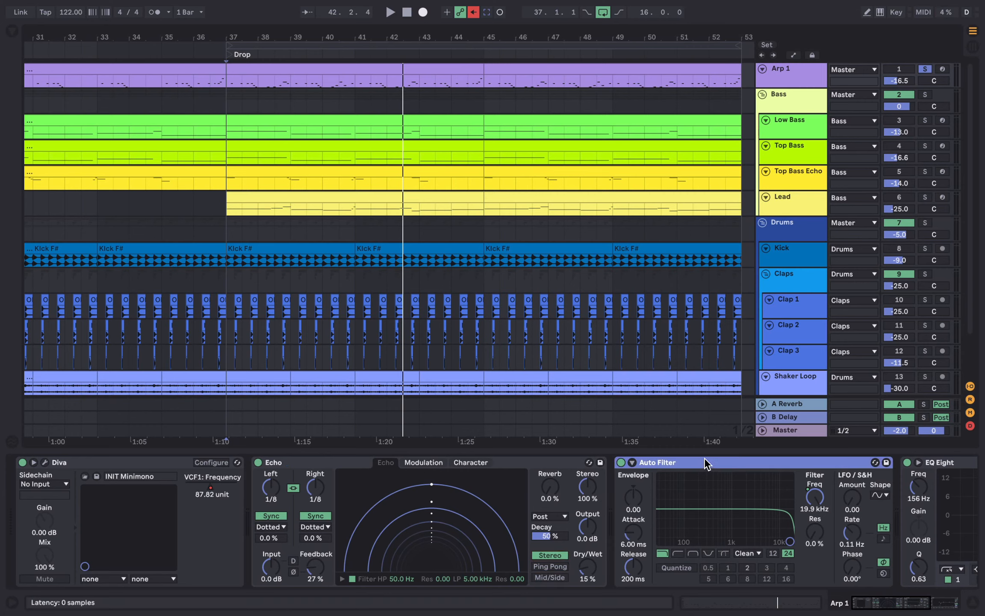
key("a")
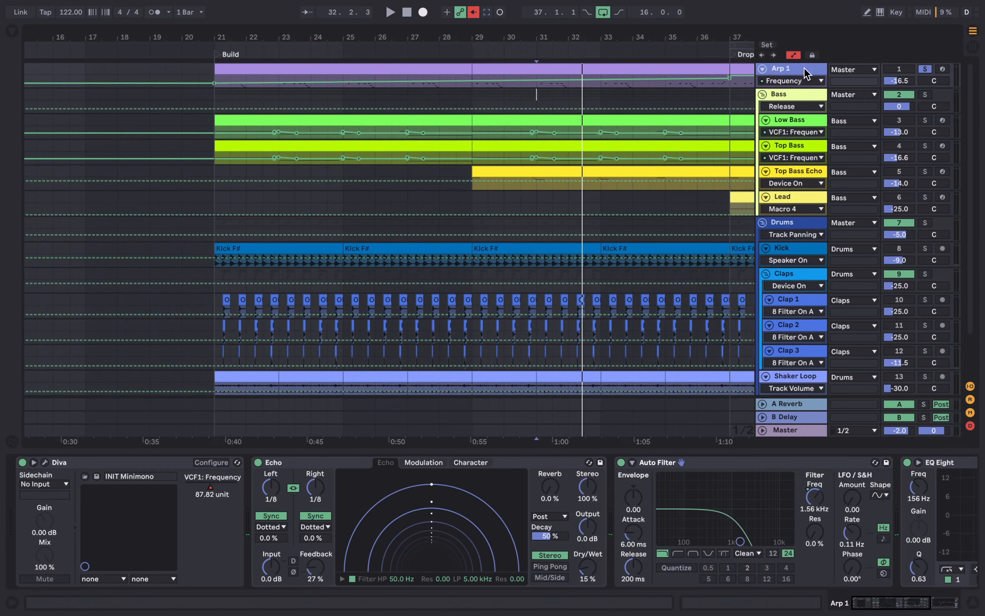
key("a")
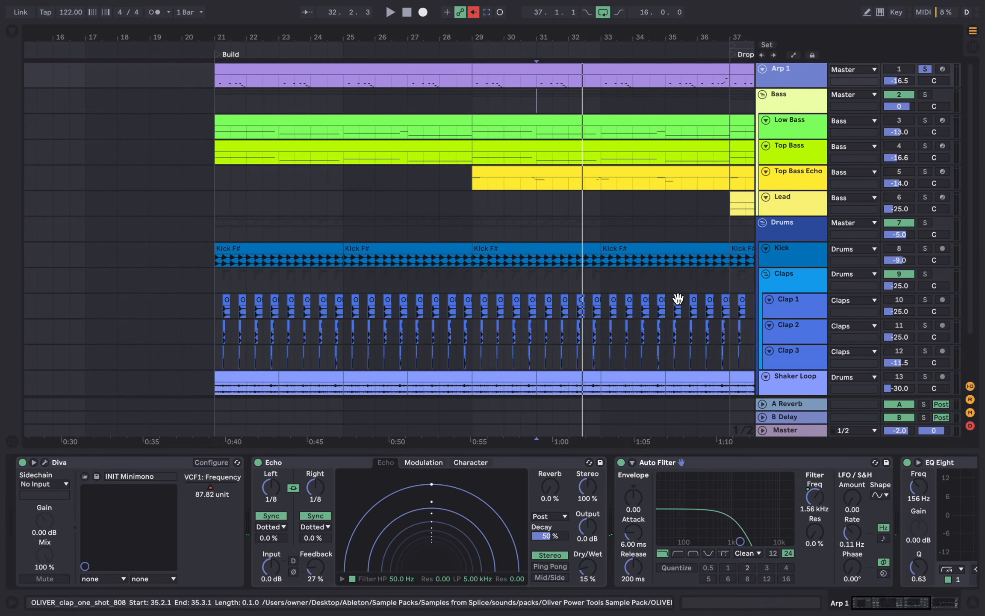
left_click(665, 469)
scroll(665, 471, "right", 5)
scroll(665, 477, "right", 2)
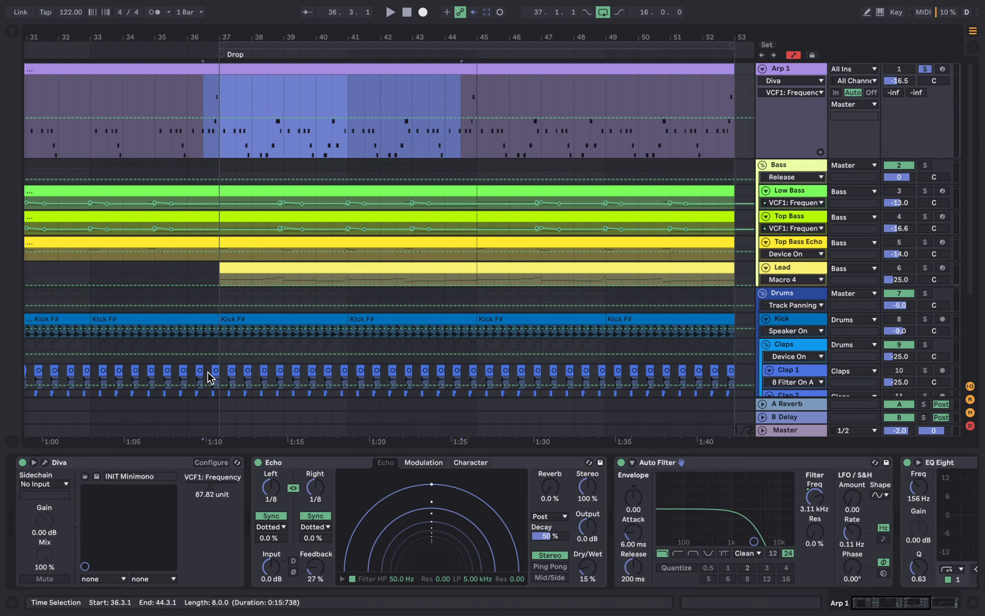
Play the drop, try lowering Arp 1's VCF1: Frequency automation to 0.46 and further, undo the change, and hide the automation
left_click(217, 118)
key("space")
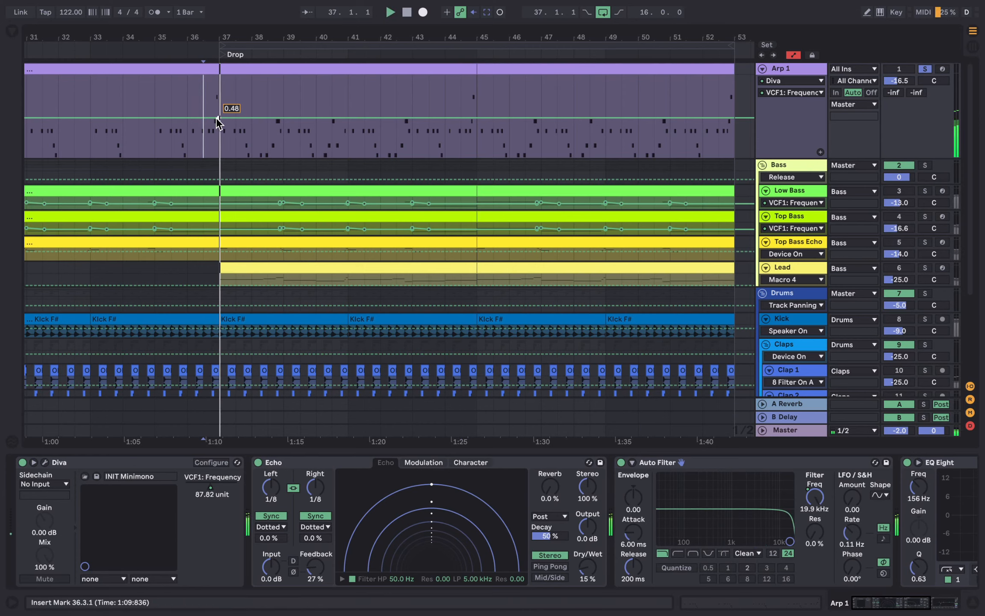
left_click_drag(217, 118, 218, 120)
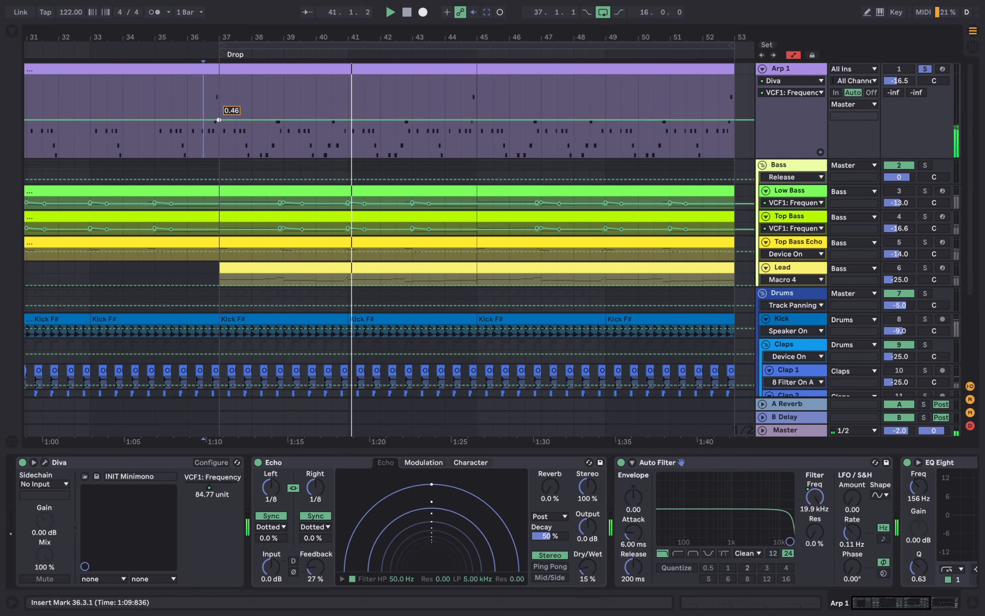
left_click_drag(218, 120, 219, 125)
key("super+z")
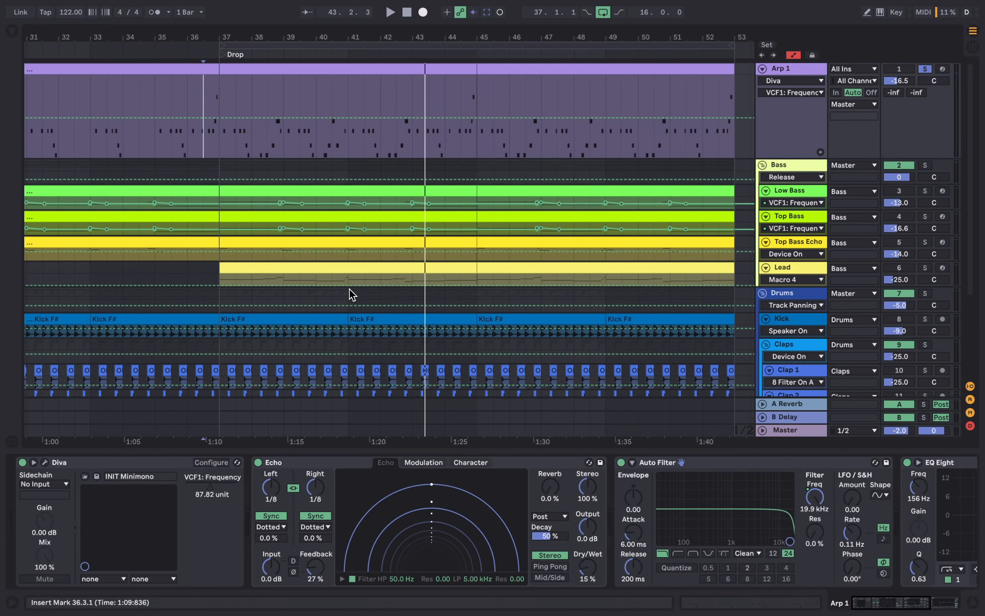
key("a")
Place the insert marker at bar 37 and view the device chains of the Low Bass, Top Bass Echo and Lead tracks
left_click(216, 132)
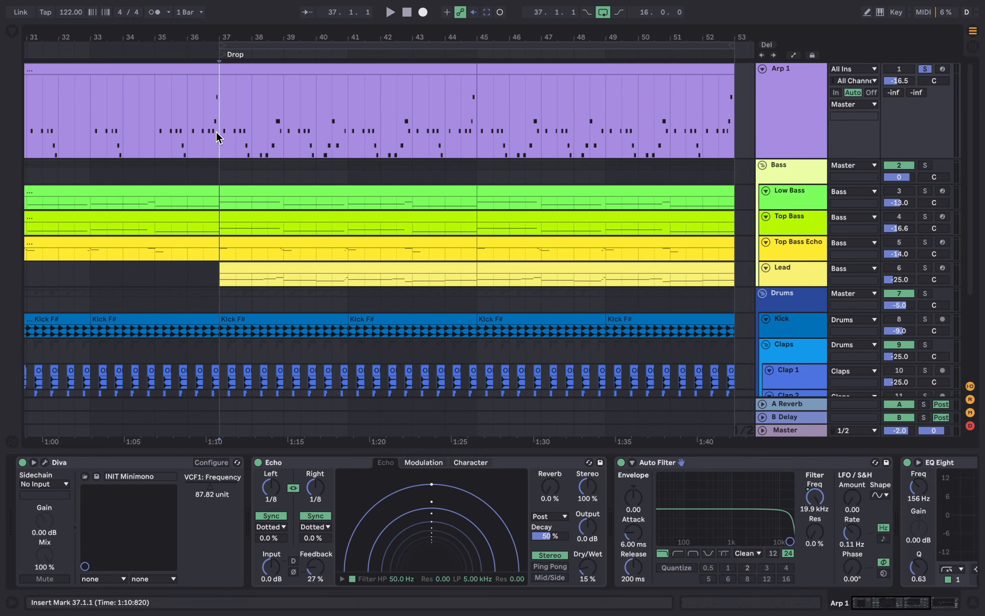
left_click(780, 196)
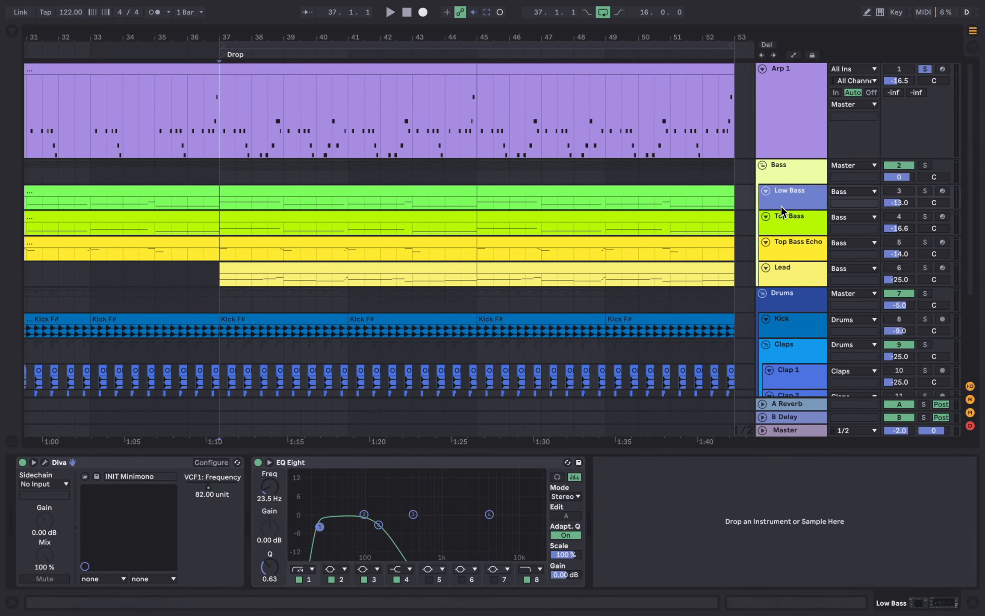
left_click(791, 244)
scroll(660, 240, "down", 1)
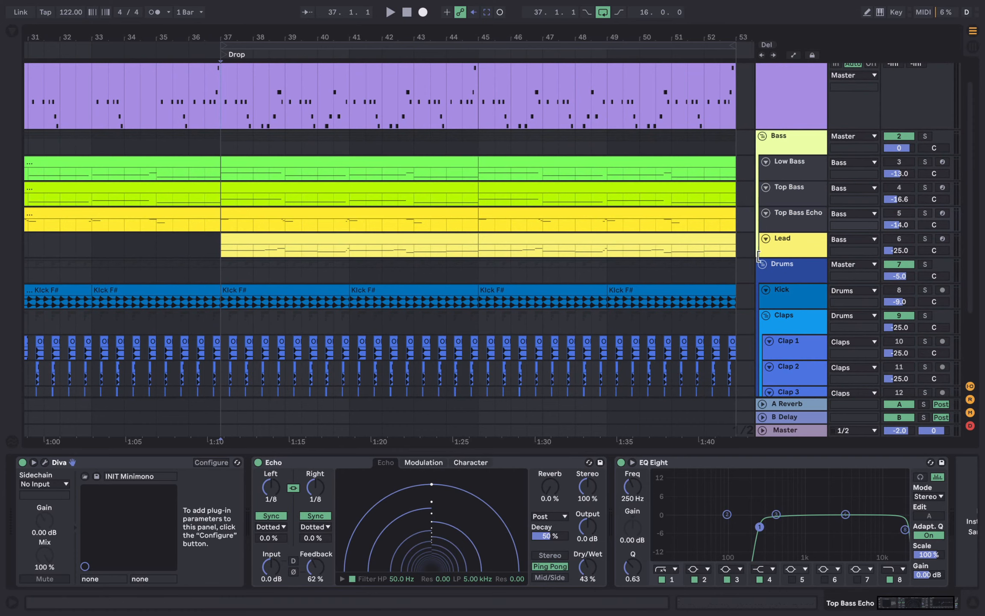
left_click(782, 243)
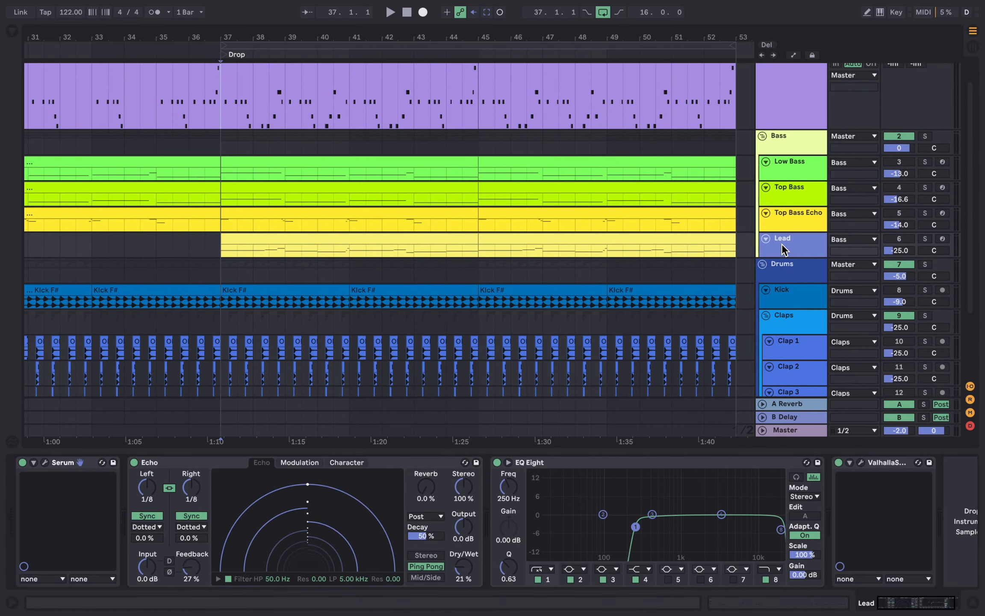